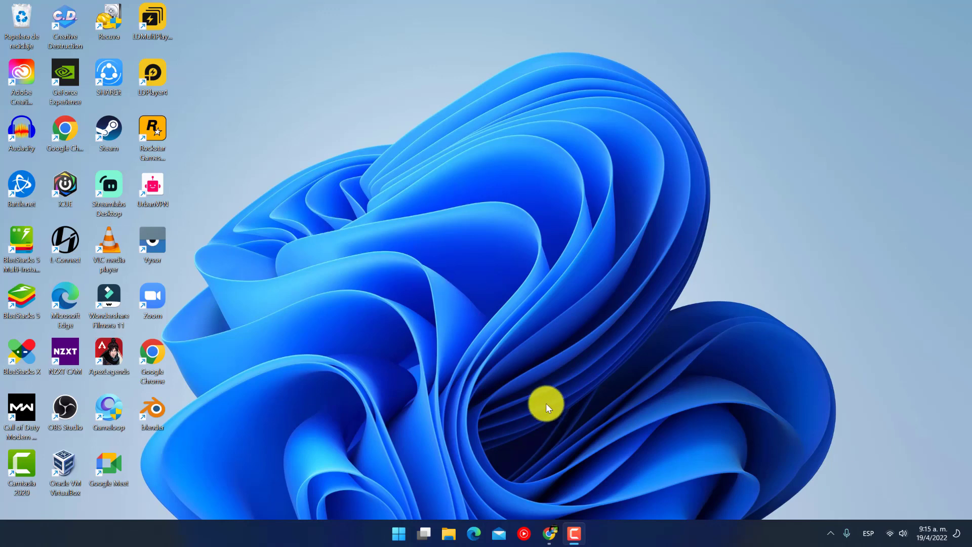
Search the Start menu for 'ph' and launch Adobe Photoshop 2022 from the results.
left_click(398, 533)
key("super")
key("super")
type("ad")
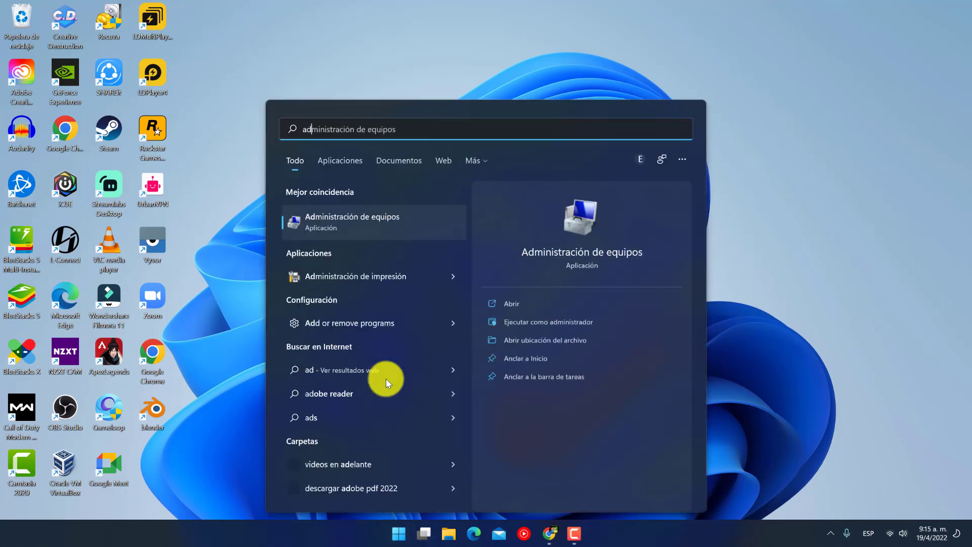
type("o")
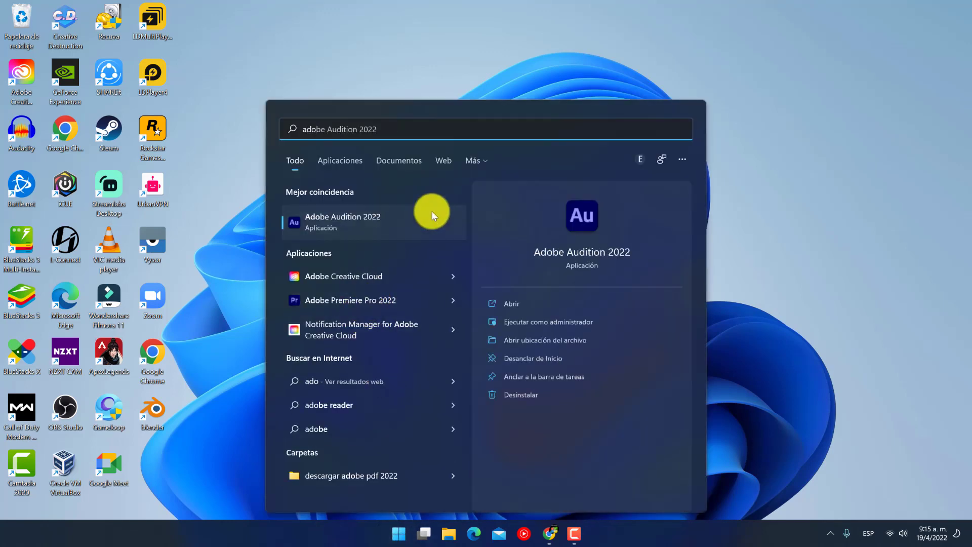
key("BackSpace")
key("BackSpace")
key("BackSpace")
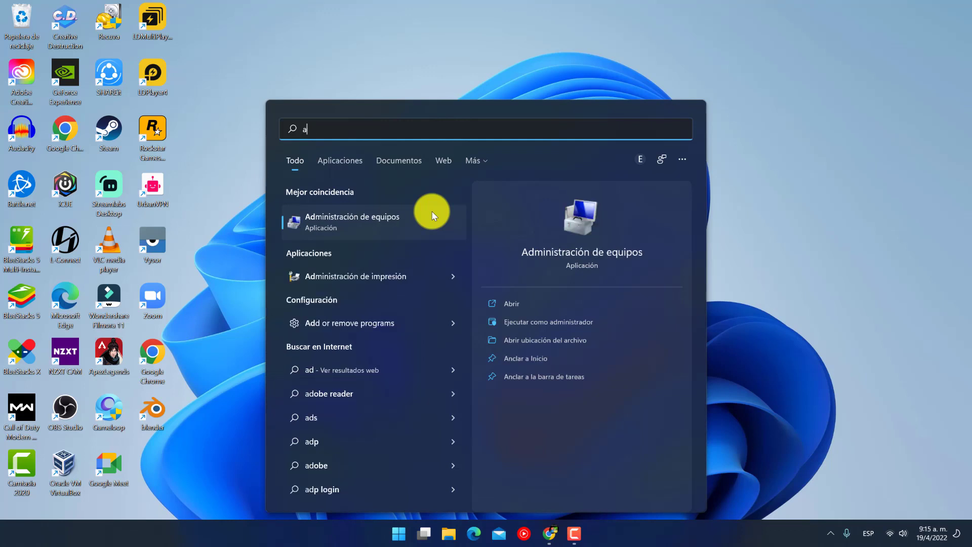
key("BackSpace")
type("p")
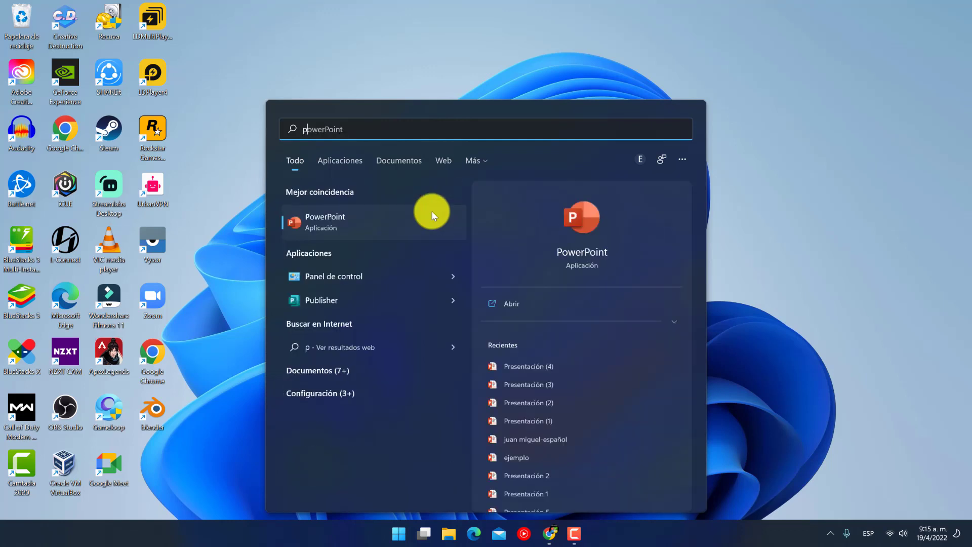
type("h")
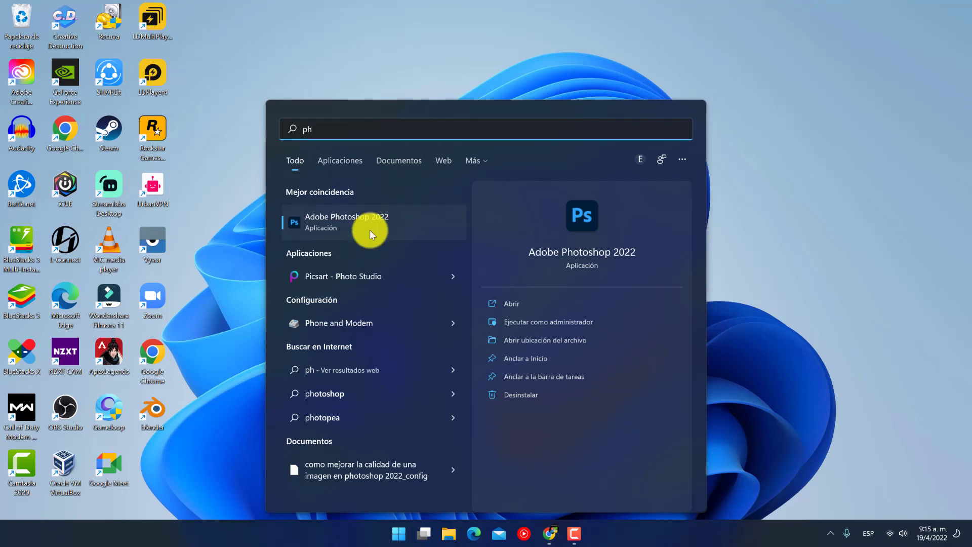
left_click(333, 223)
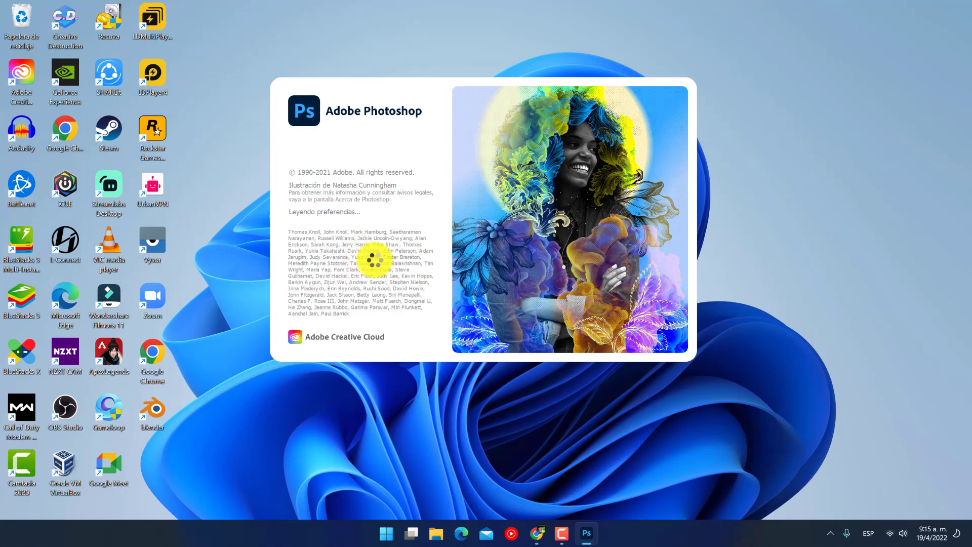
left_click(561, 533)
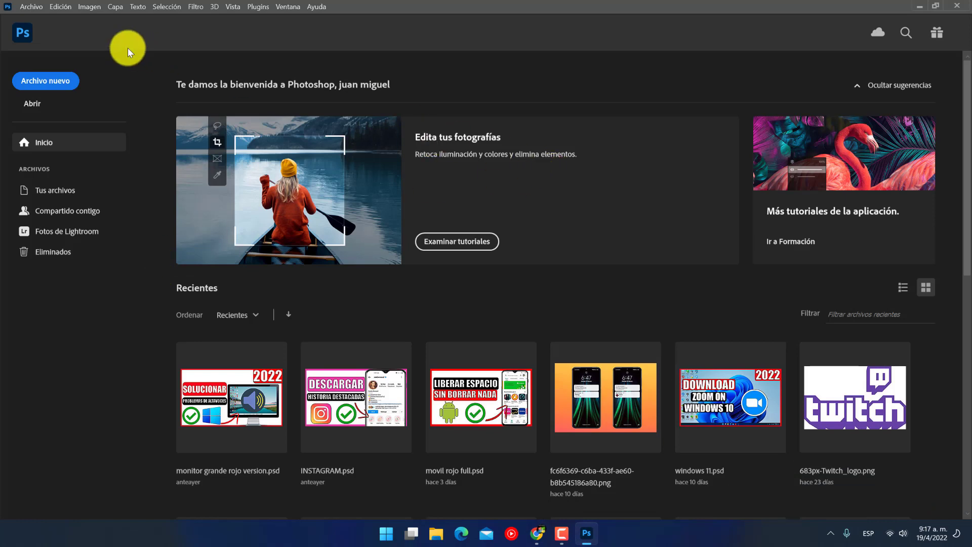
left_click(43, 10)
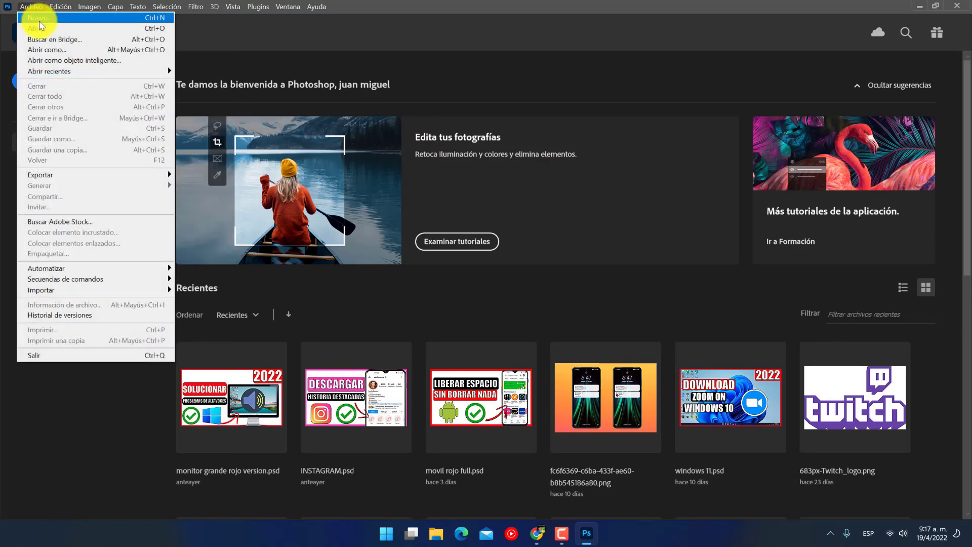
left_click(51, 29)
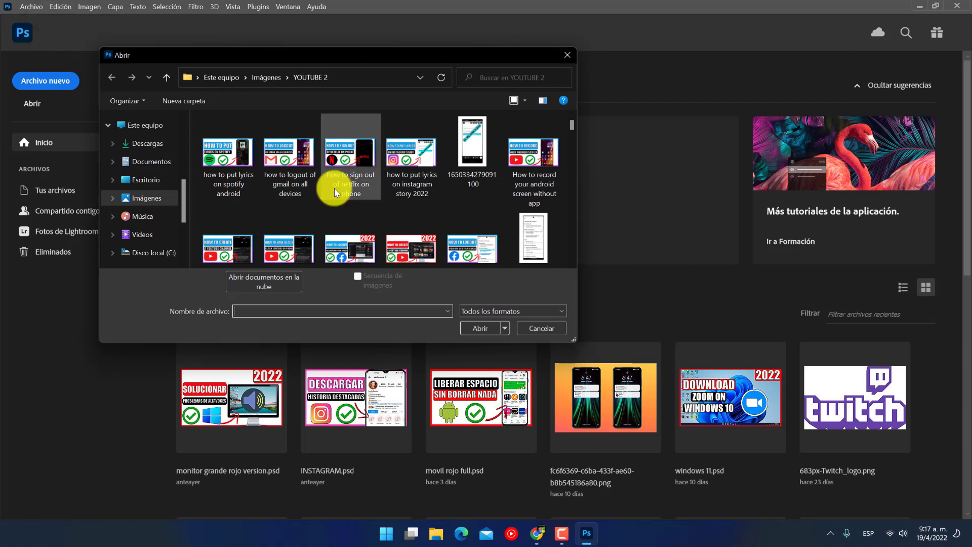
left_click(300, 167)
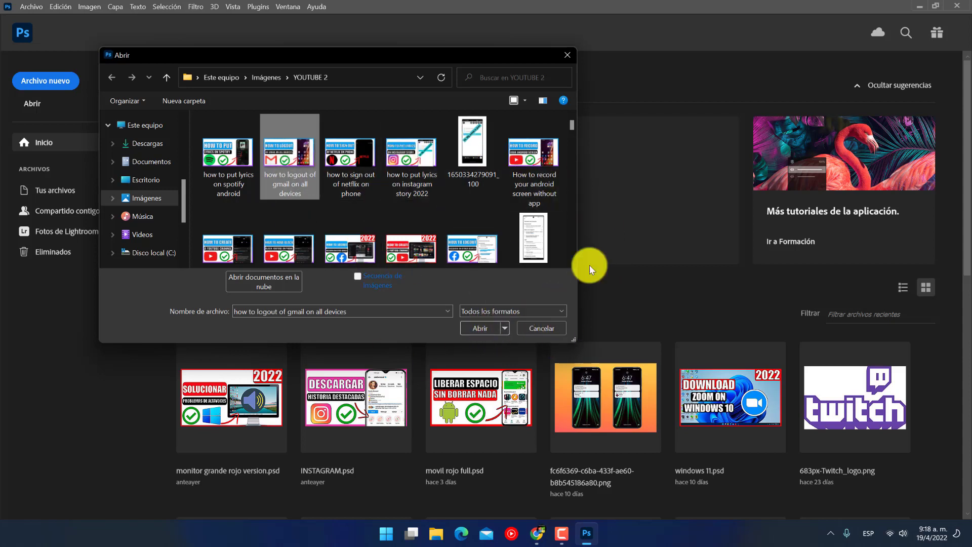
left_click(541, 328)
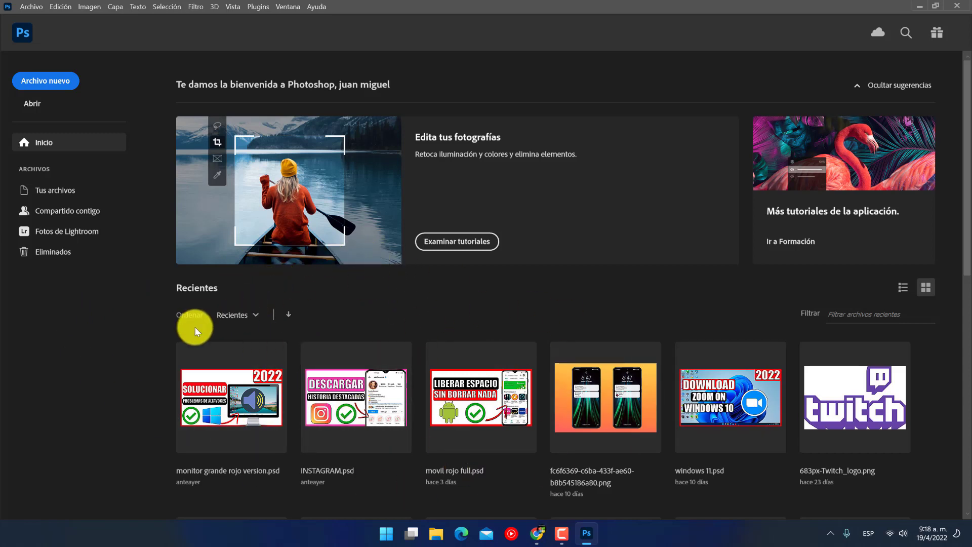
Create a new 1920×1080 document, keeping pixels as the width unit.
left_click(44, 82)
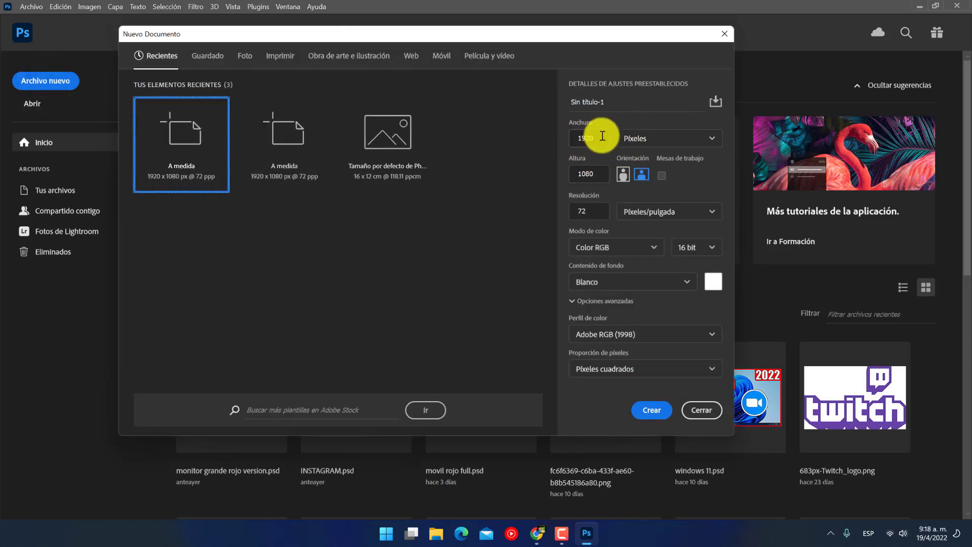
left_click(660, 138)
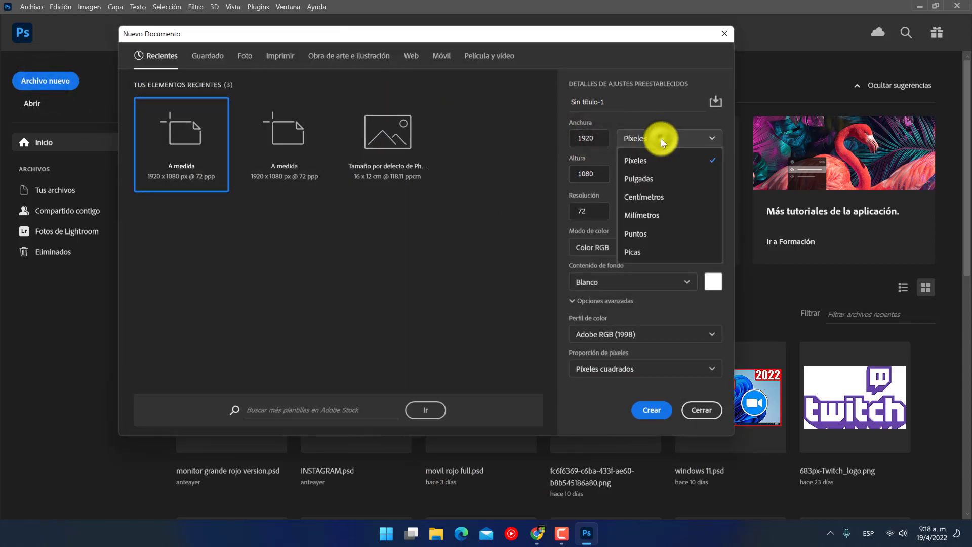
left_click(646, 139)
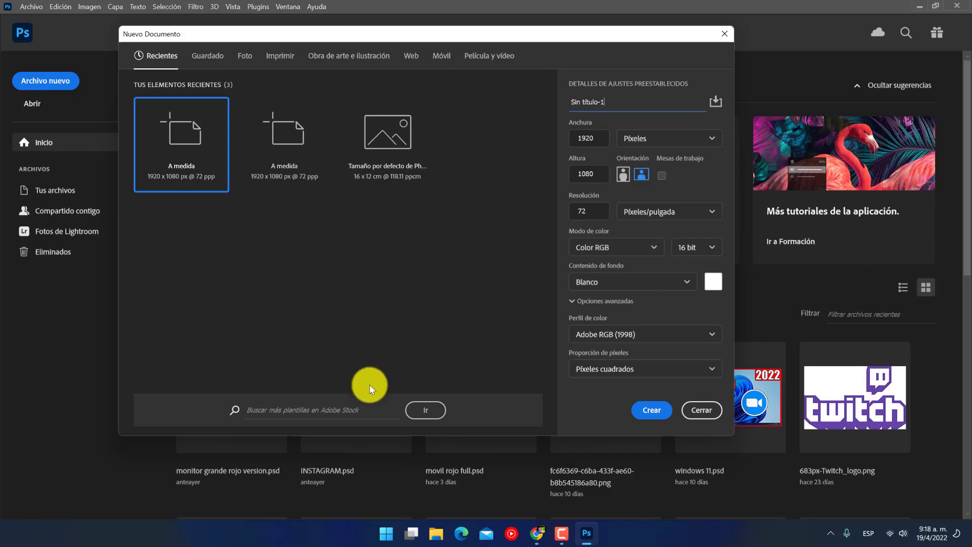
left_click(649, 414)
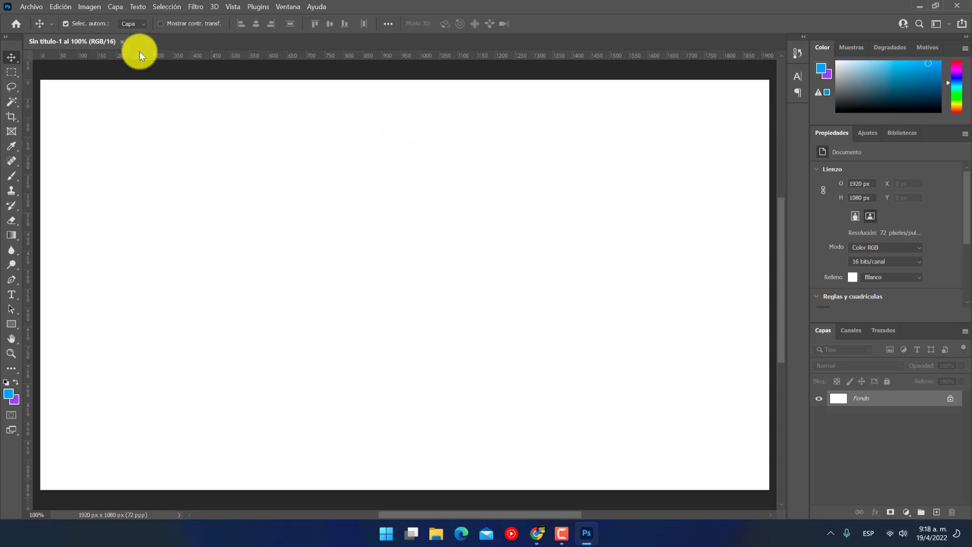
Place 'how to put lyrics on instagram story 2022' as an embedded layer, resized to about 1780×1065 px.
left_click(31, 6)
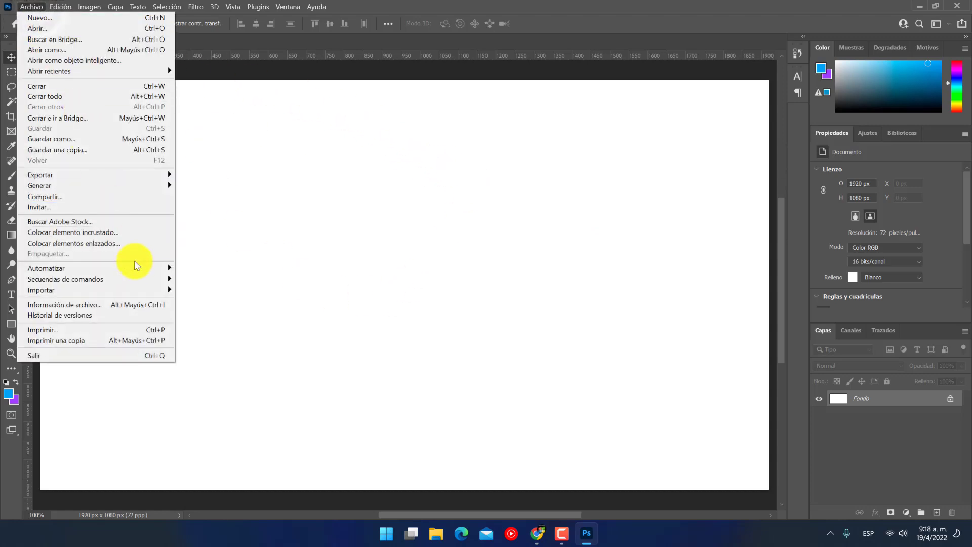
left_click(110, 236)
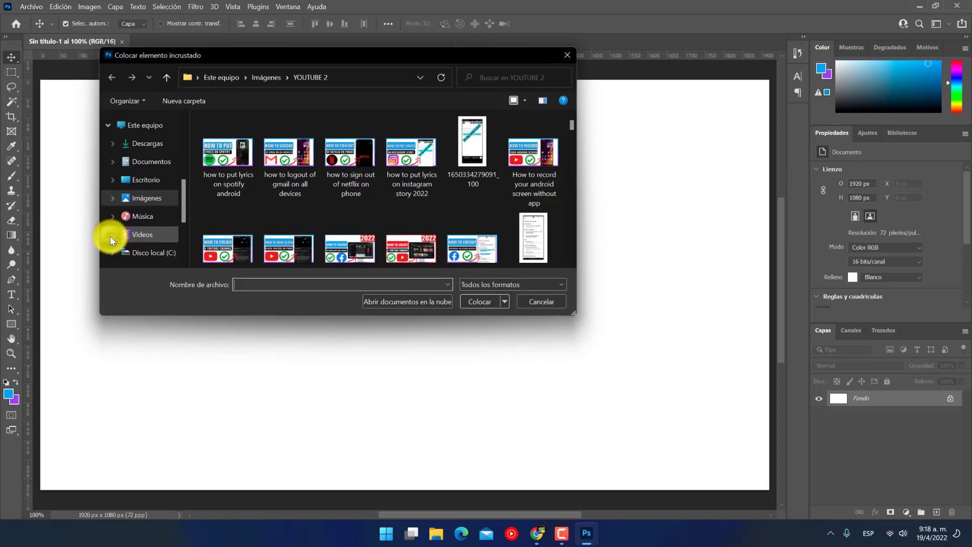
left_click(403, 166)
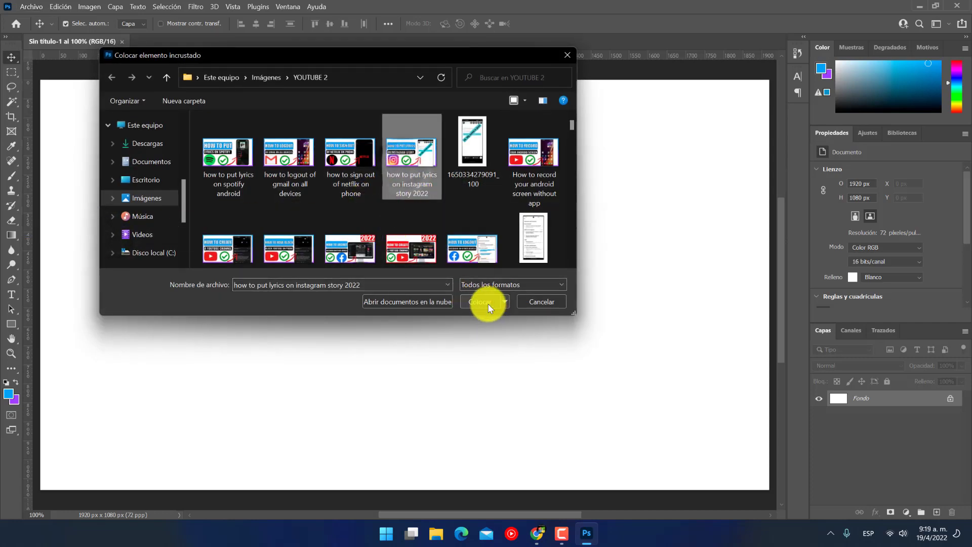
left_click(487, 303)
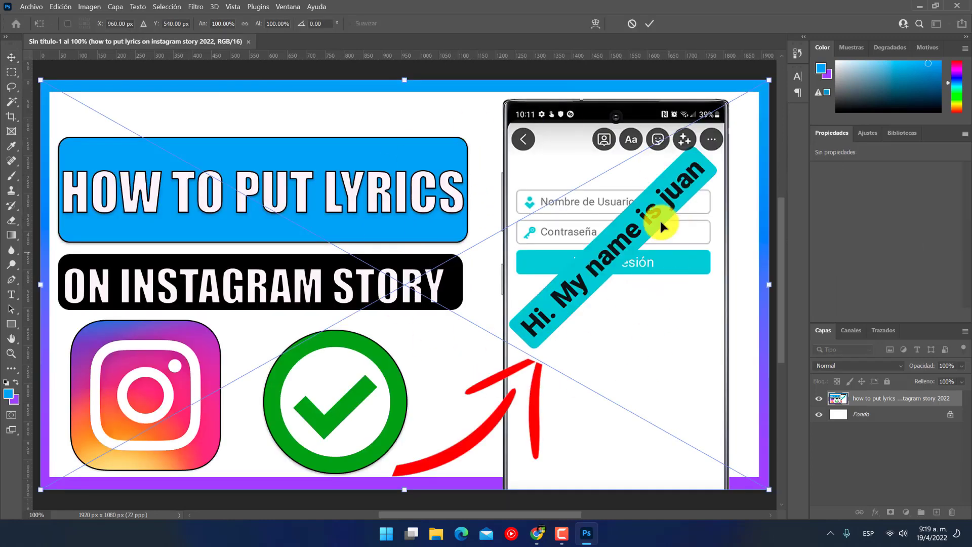
mouse_move(40, 80)
left_mouse_down()
mouse_move(2, 81)
mouse_move(414, 288)
mouse_move(260, 195)
mouse_move(412, 247)
mouse_move(231, 184)
left_mouse_up()
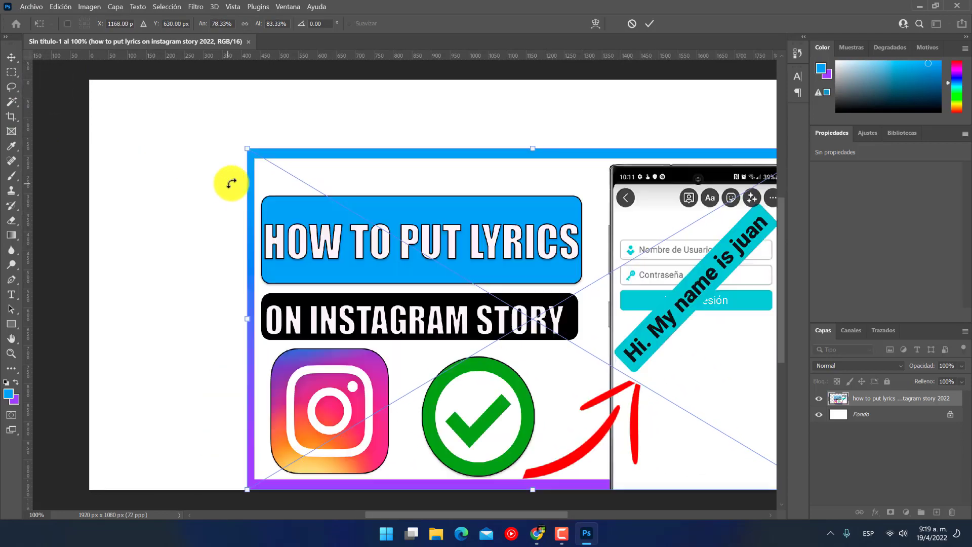
mouse_move(245, 150)
left_mouse_down()
mouse_move(479, 284)
mouse_move(156, 152)
mouse_move(638, 393)
mouse_move(91, 143)
mouse_move(556, 341)
mouse_move(493, 308)
mouse_move(241, 278)
mouse_move(494, 332)
mouse_move(229, 269)
mouse_move(514, 260)
mouse_move(228, 273)
mouse_move(282, 260)
mouse_move(536, 334)
mouse_move(226, 265)
mouse_move(247, 148)
mouse_move(410, 219)
mouse_move(156, 120)
mouse_move(455, 225)
mouse_move(341, 200)
mouse_move(388, 223)
mouse_move(304, 212)
mouse_move(210, 146)
mouse_move(402, 221)
mouse_move(241, 147)
mouse_move(562, 303)
mouse_move(202, 147)
mouse_move(457, 312)
mouse_move(135, 135)
mouse_move(422, 295)
mouse_move(161, 191)
mouse_move(269, 182)
mouse_move(319, 144)
mouse_move(299, 167)
mouse_move(115, 93)
mouse_move(96, 122)
mouse_move(112, 142)
left_mouse_up()
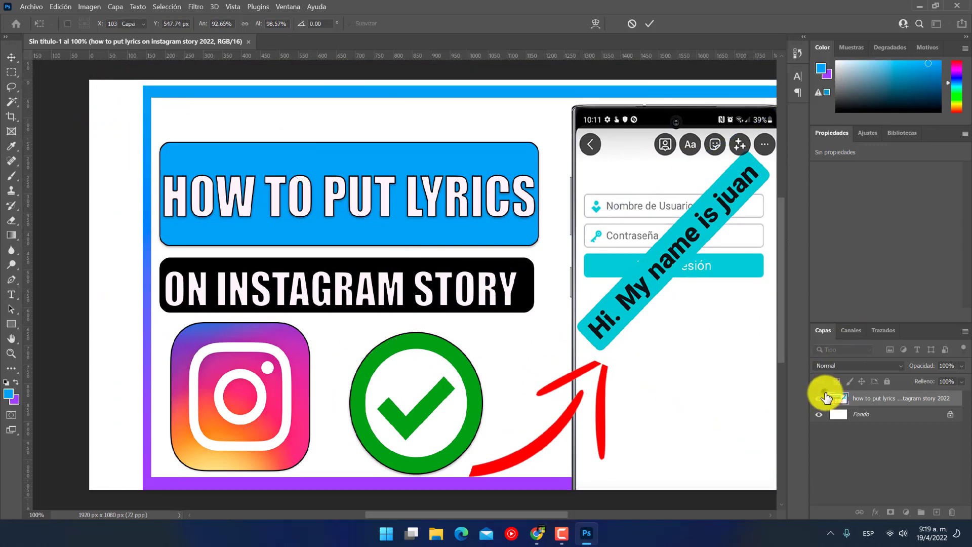
Hide the Instagram thumbnail layer and place 'how to logout of gmail on all devices' as a linked layer.
left_click(819, 398)
left_click(31, 6)
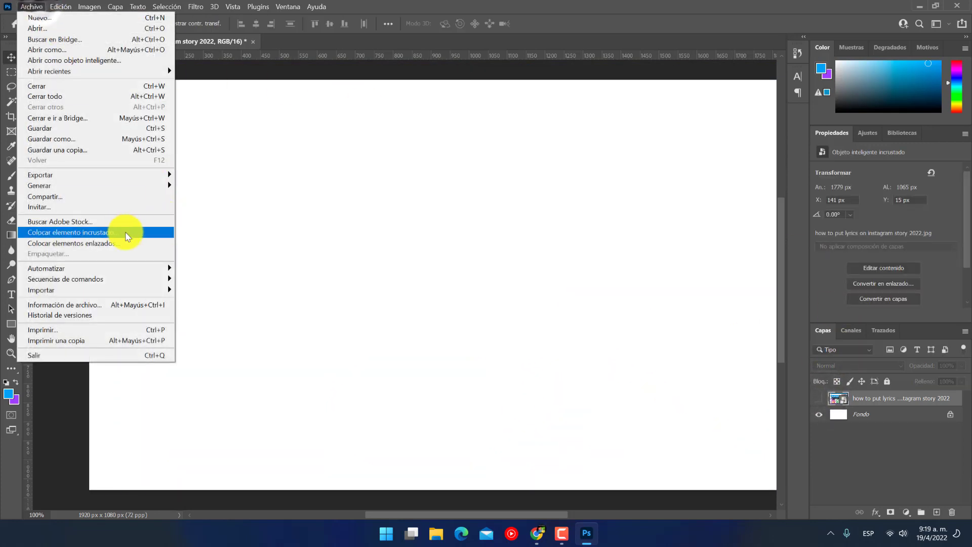
left_click(138, 243)
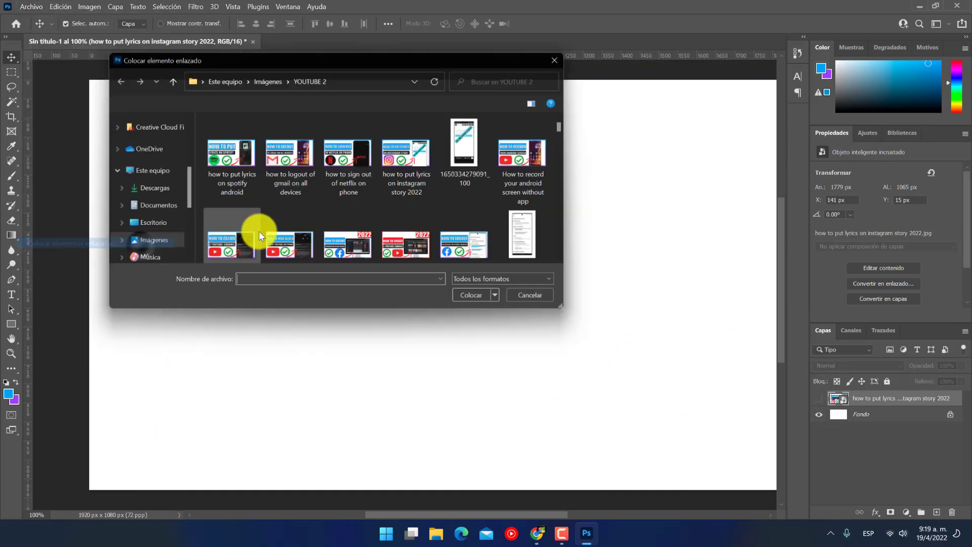
left_click(289, 155)
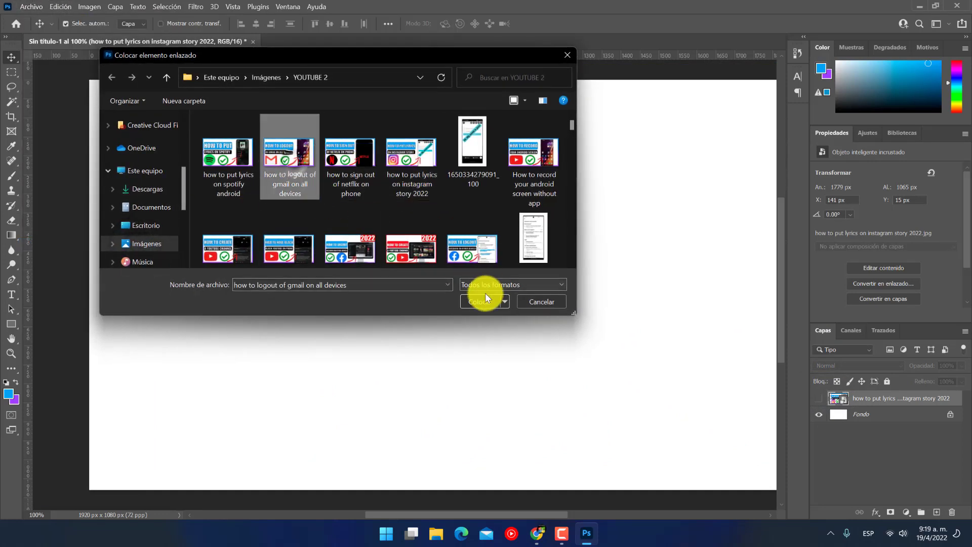
left_click(478, 302)
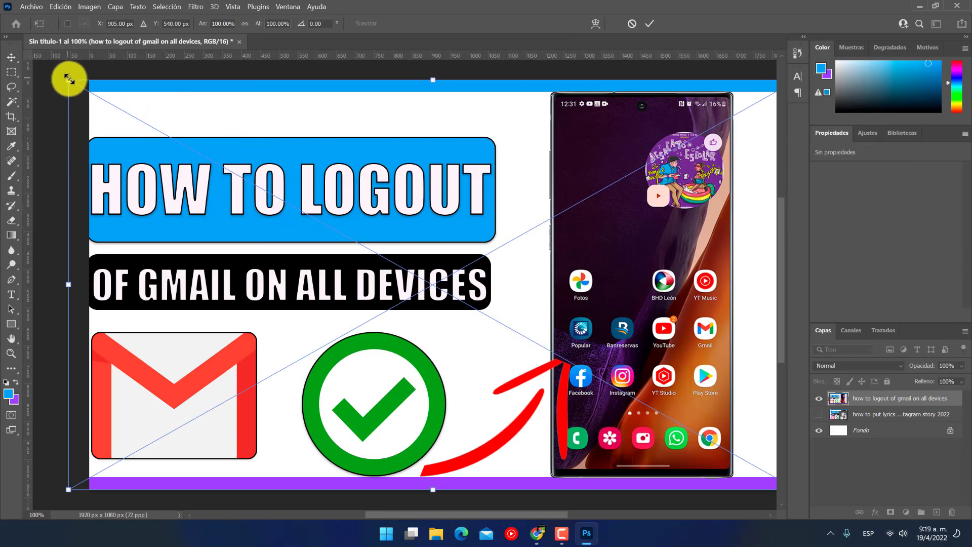
Scale the linked Gmail logout thumbnail down to about 86% toward the lower right.
left_click_drag(68, 79, 174, 138)
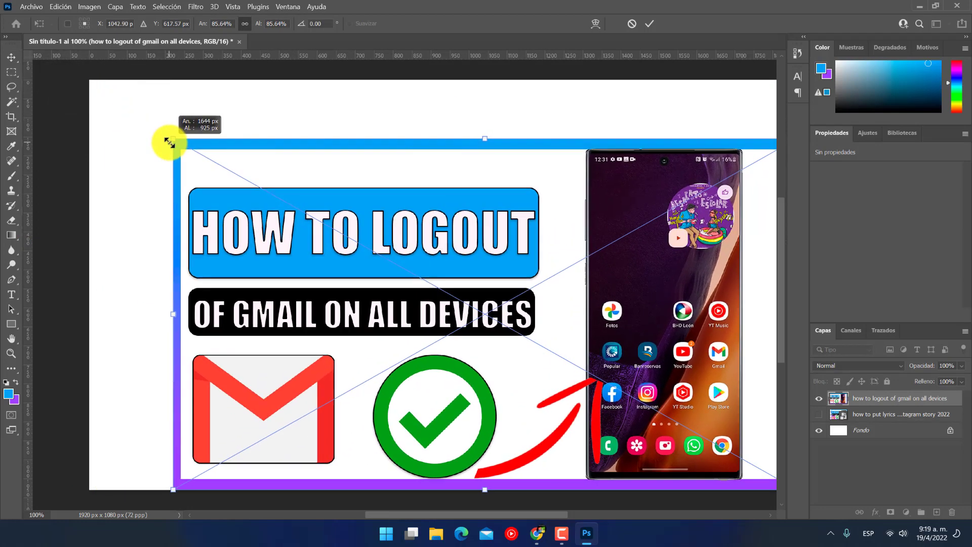
left_click(32, 7)
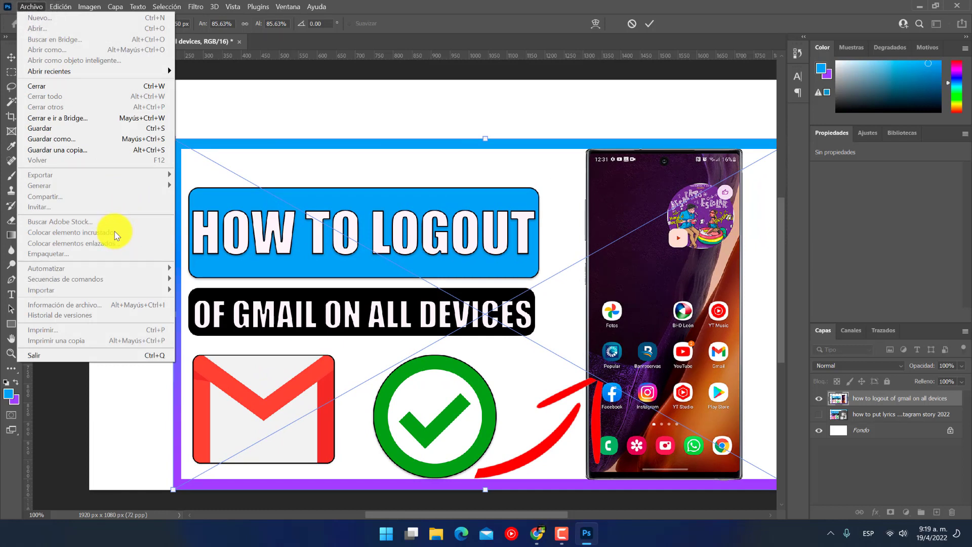
left_click(279, 230)
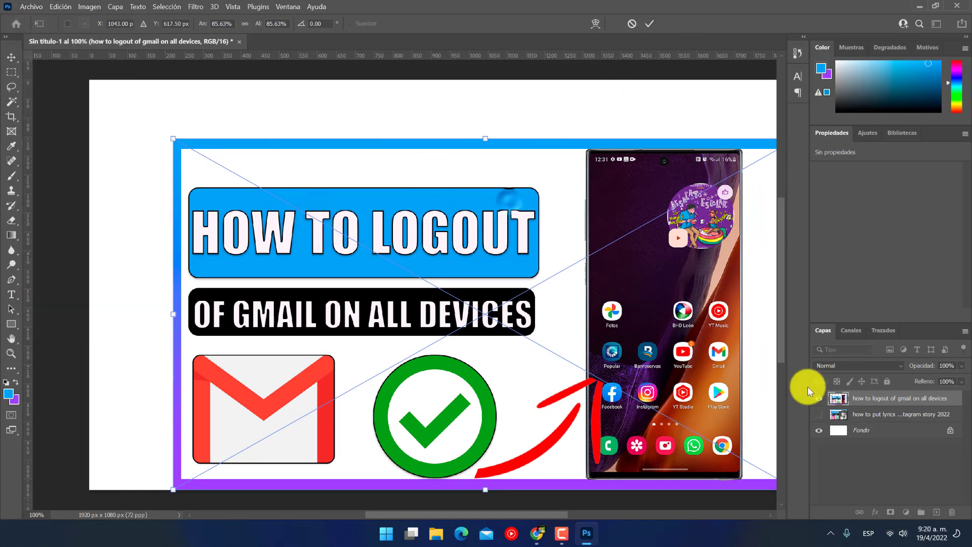
Hide the placed Gmail layer, then bring the Gmail logout JPG into the untitled document as Capa 1.
left_click(818, 398)
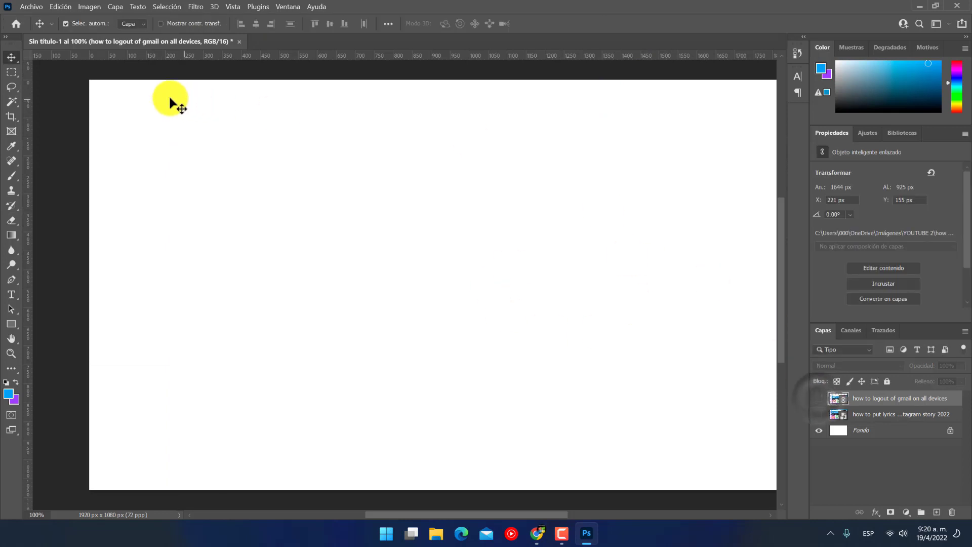
left_click(33, 12)
left_click(69, 29)
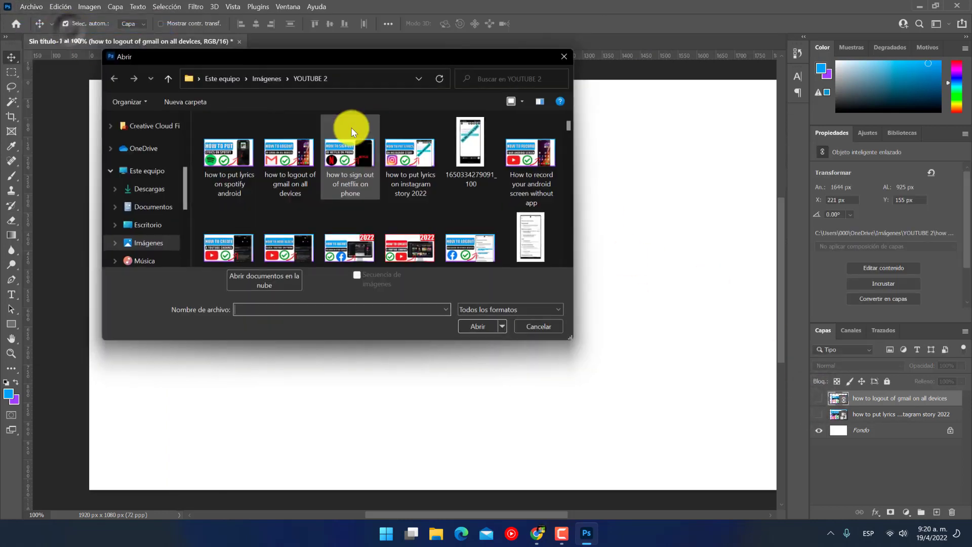
left_click(481, 328)
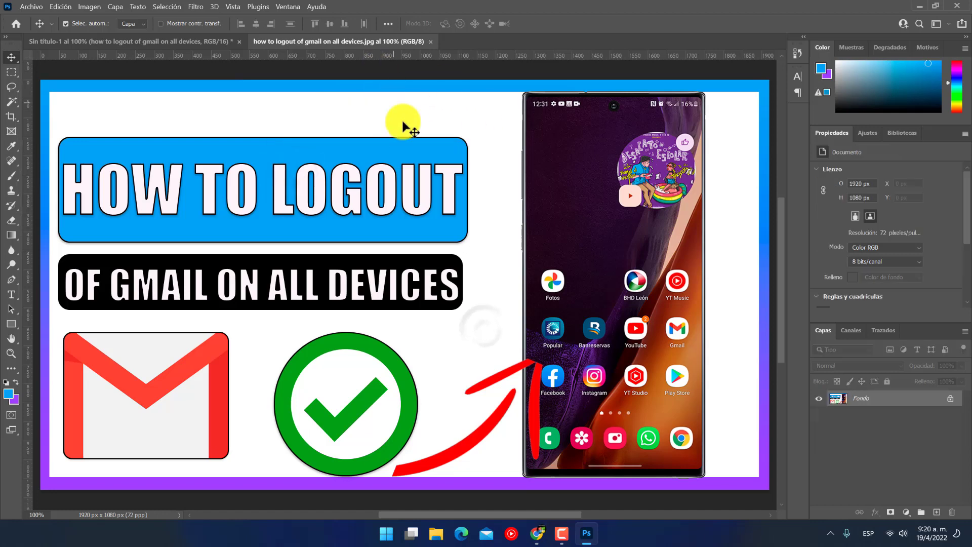
left_click_drag(337, 41, 576, 117)
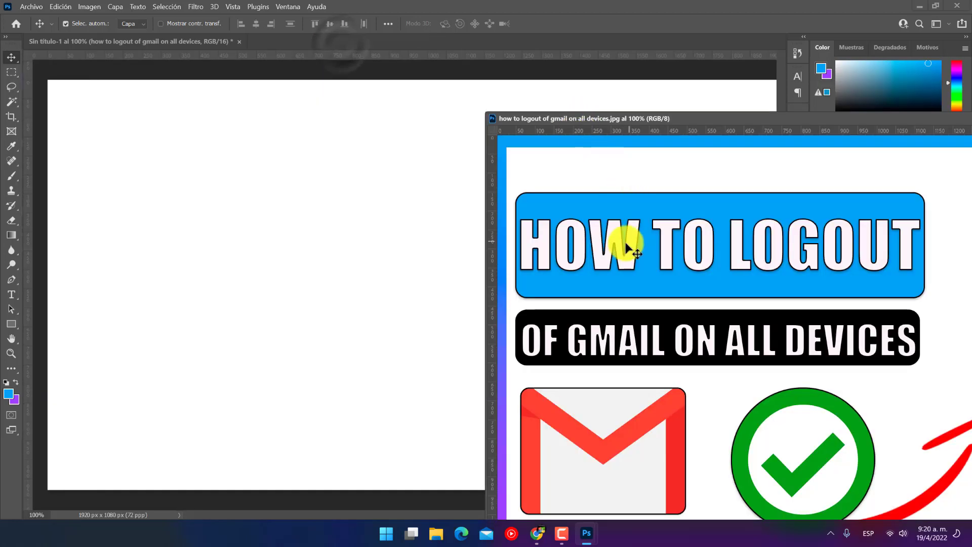
left_click_drag(623, 242, 313, 238)
left_click(502, 217)
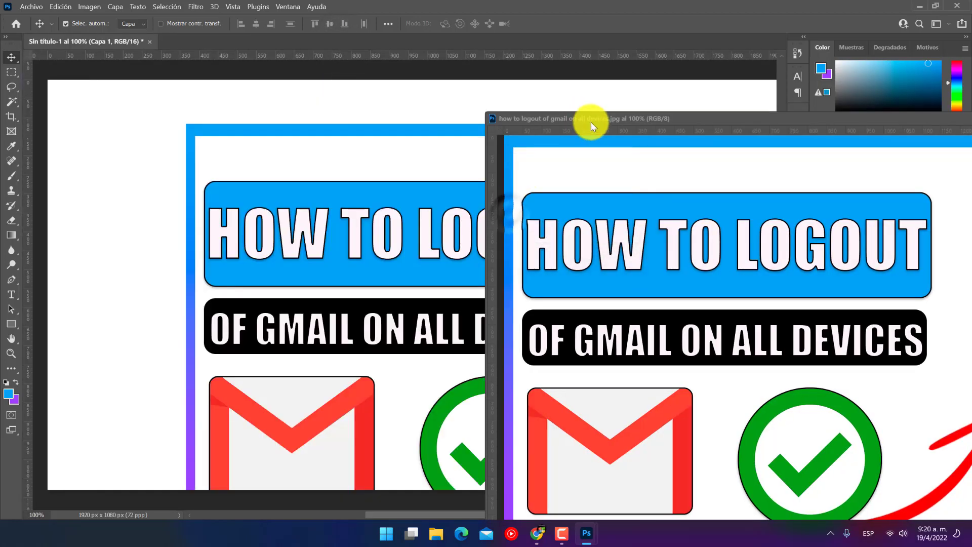
left_click_drag(590, 121, 51, 113)
left_click(740, 113)
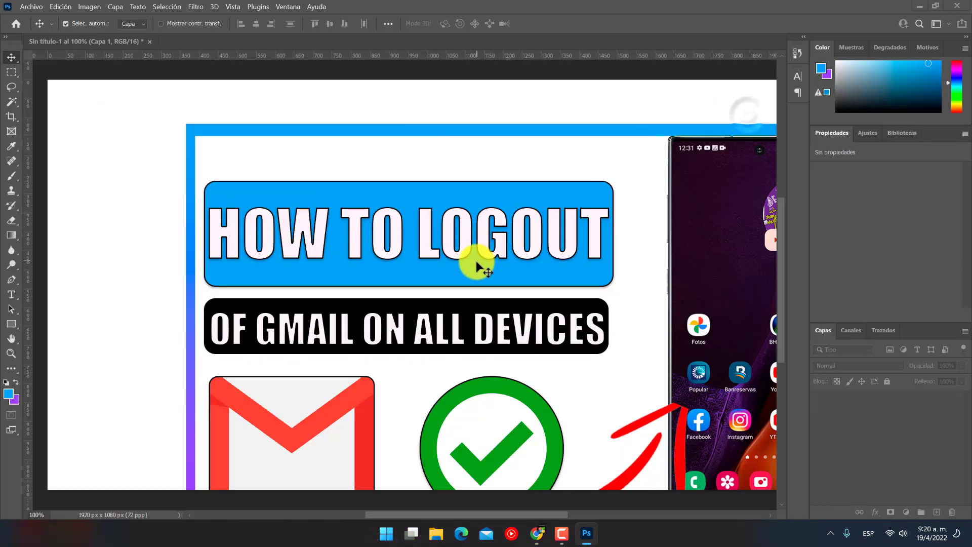
Move Capa 1 up and left on the canvas, then hide that layer.
left_click_drag(347, 157, 208, 113)
right_click(209, 112)
left_click(209, 116)
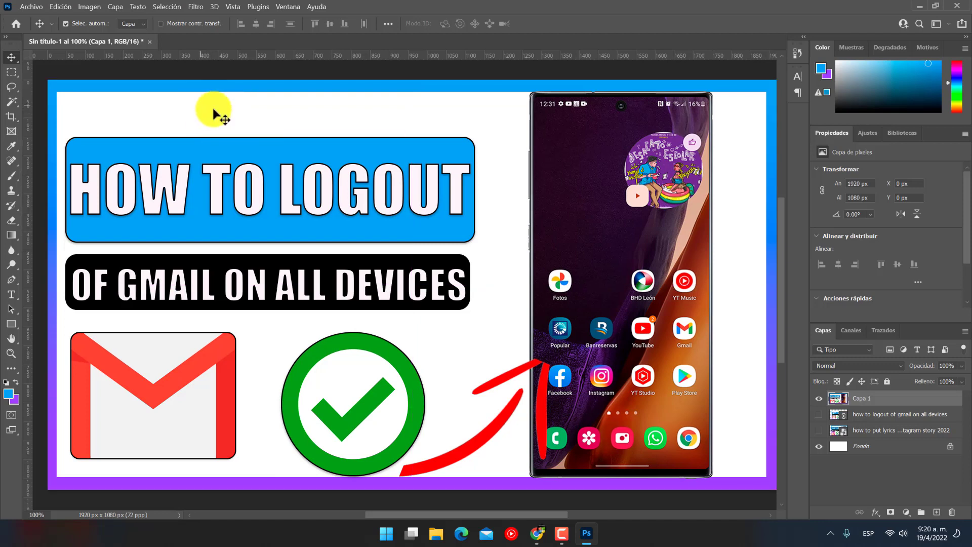
left_click(818, 397)
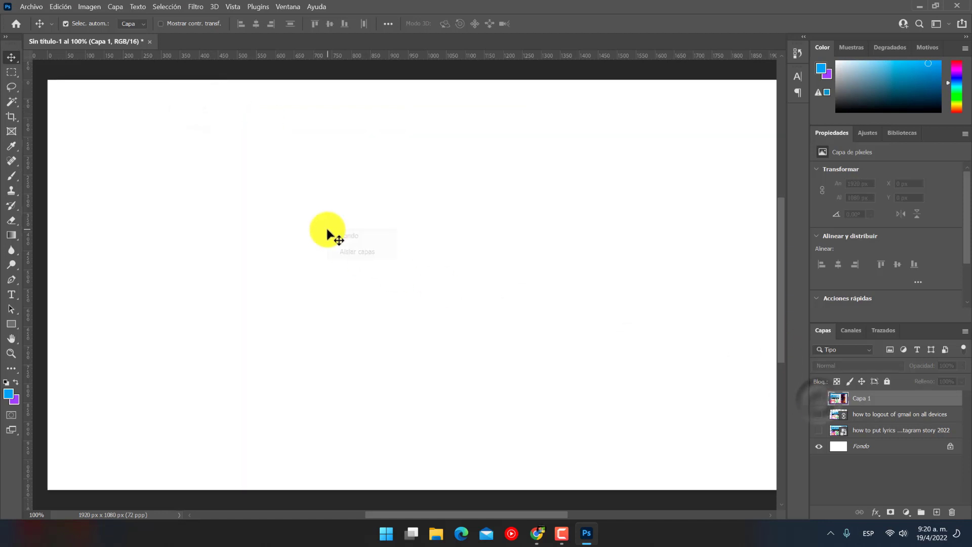
left_click(273, 226)
In Edge, dismiss the Google sign-in prompt and copy the Pixabay tree-in-glass photo.
key("alt+Tab")
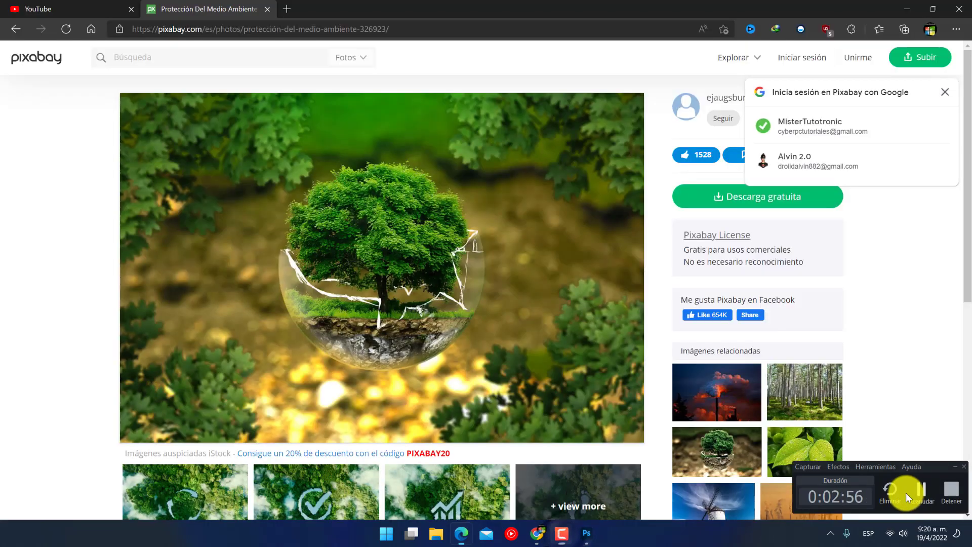
left_click(942, 96)
mouse_move(382, 267)
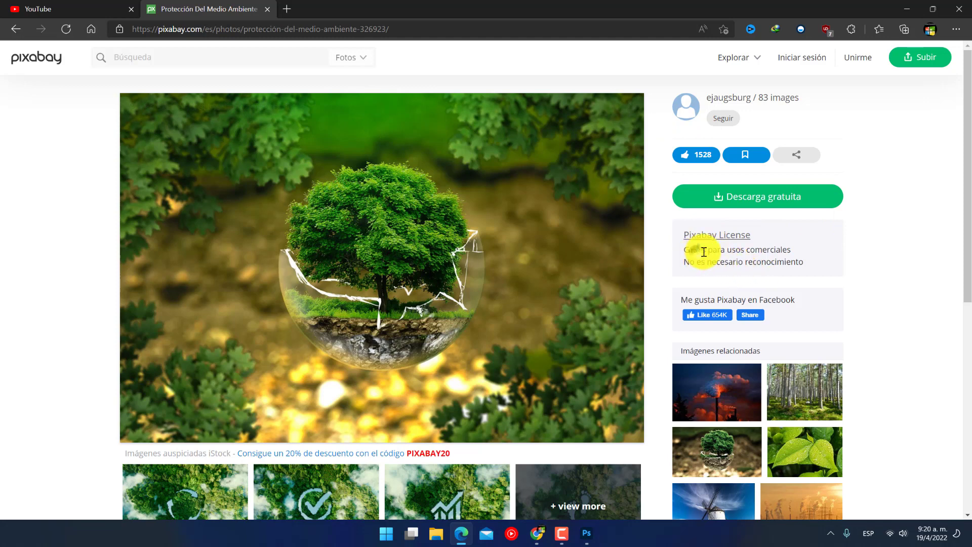
left_click_drag(701, 250, 805, 251)
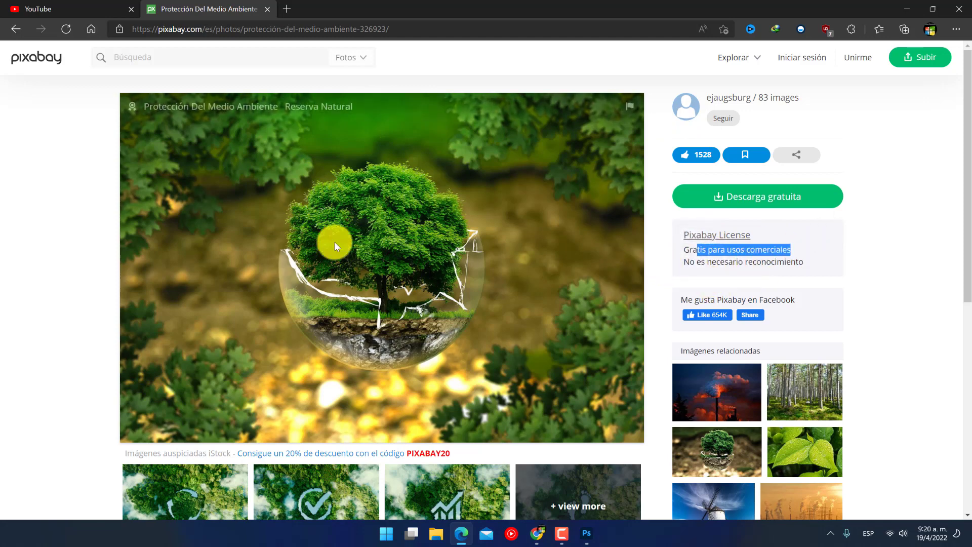
right_click(366, 193)
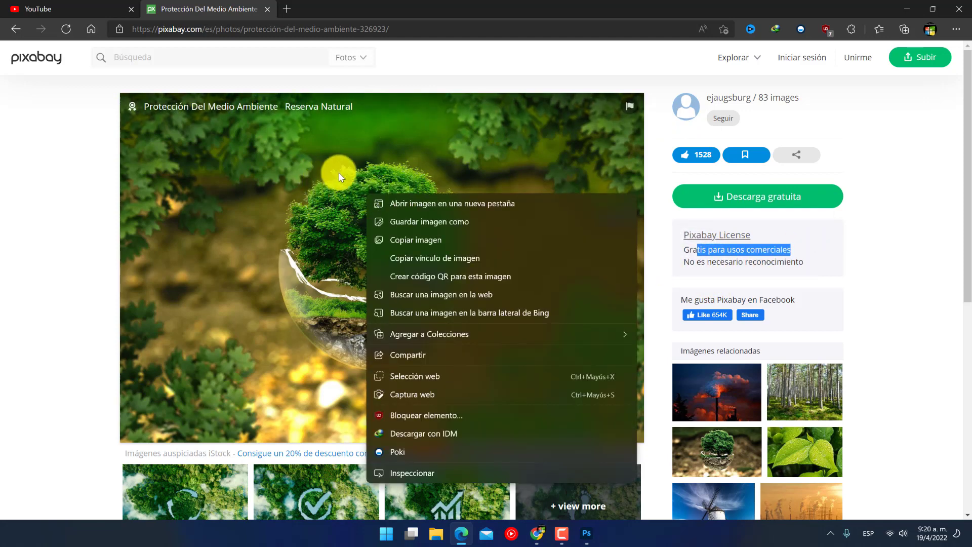
left_click(429, 241)
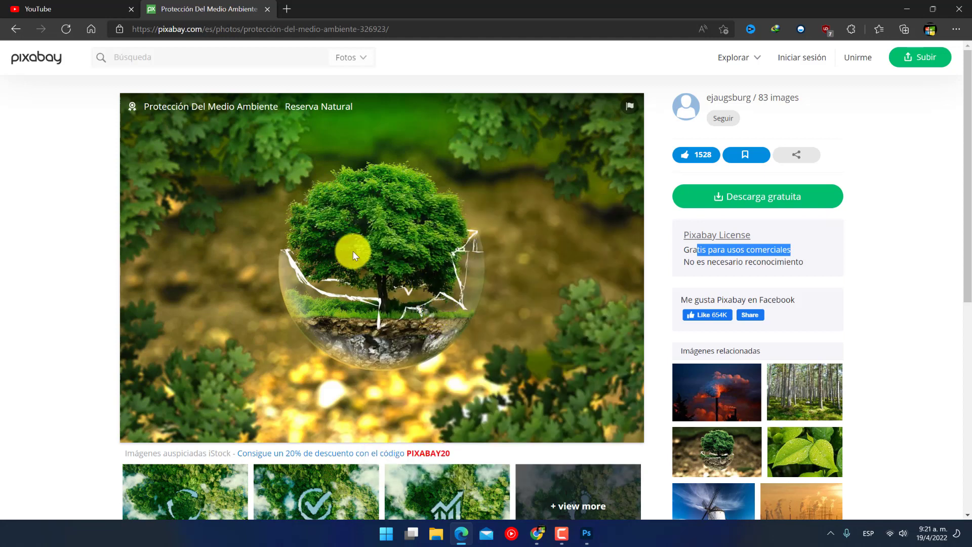
left_click(586, 533)
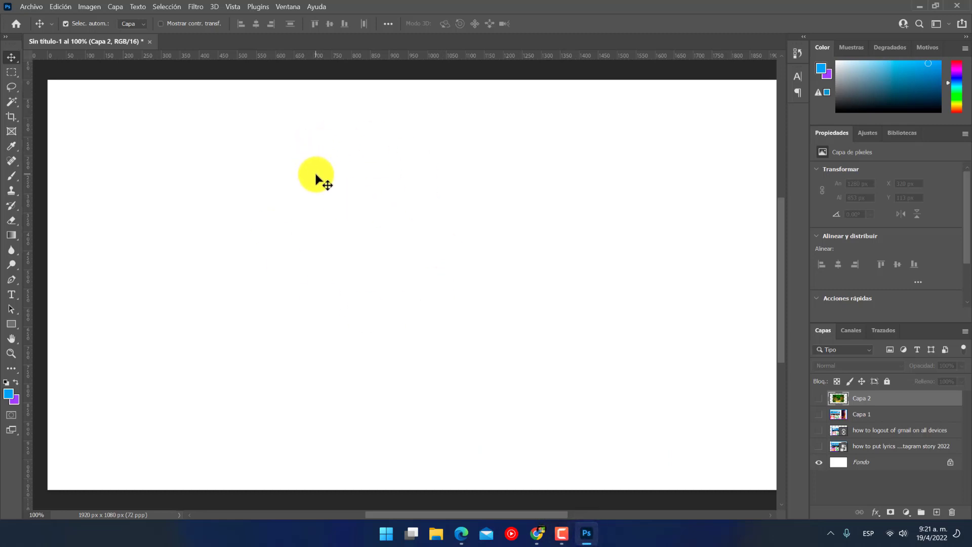
Paste the forest photo as Capa 3, hide it, and add another copy as Capa 4 at the top-left.
key("ctrl+v")
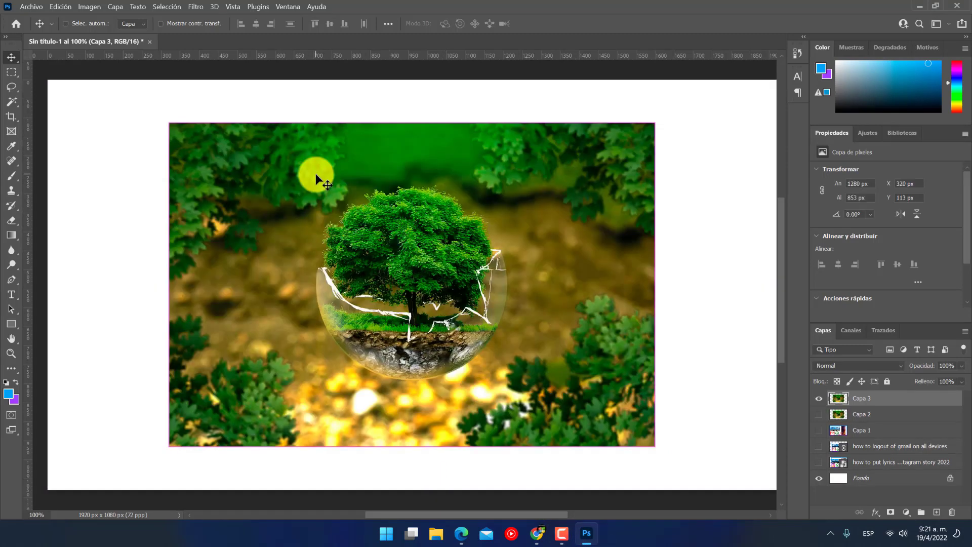
left_click(819, 398)
left_click_drag(506, 274, 507, 274)
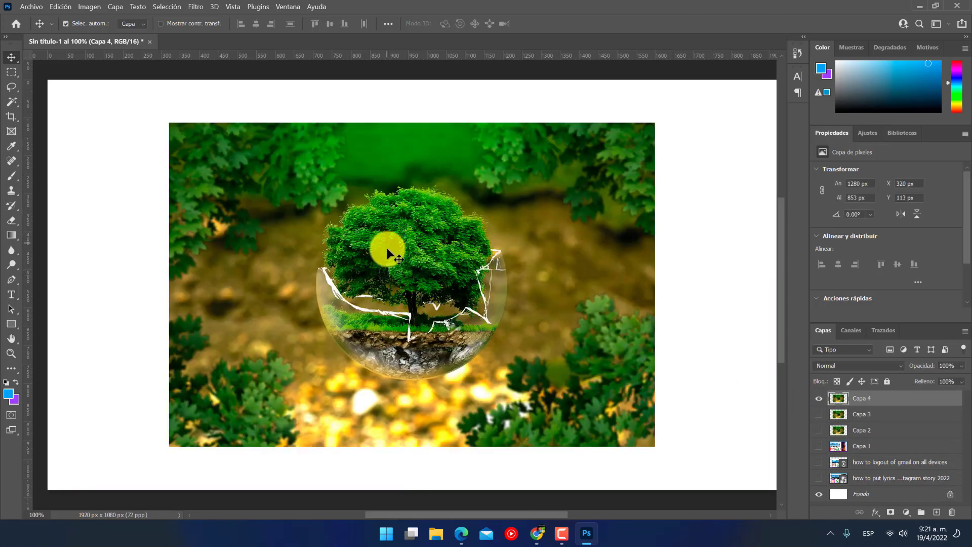
mouse_move(414, 250)
left_mouse_down()
mouse_move(437, 235)
mouse_move(277, 207)
left_mouse_up()
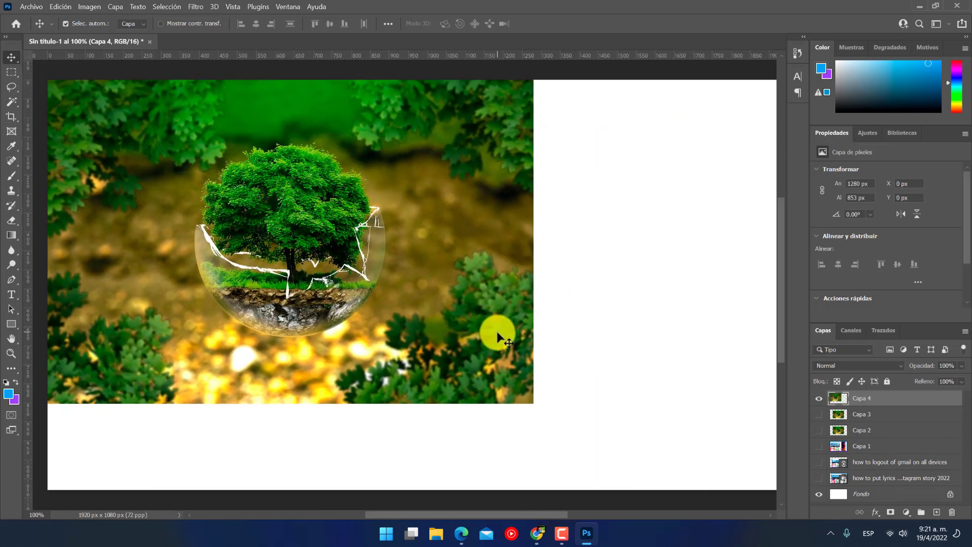
Enlarge Capa 4 to about 127% and shift it right toward the centre.
key("ctrl+t")
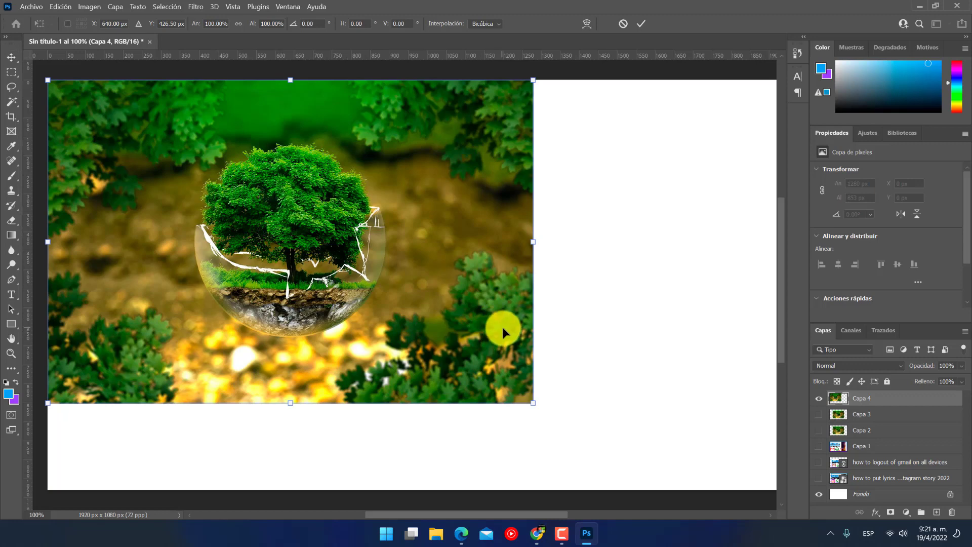
left_click_drag(533, 402, 685, 464)
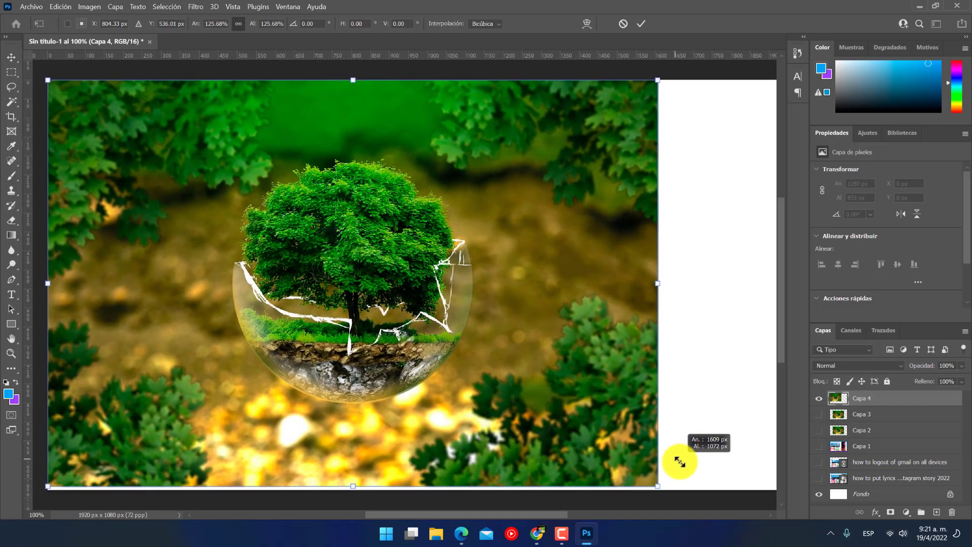
left_click_drag(406, 268, 478, 266)
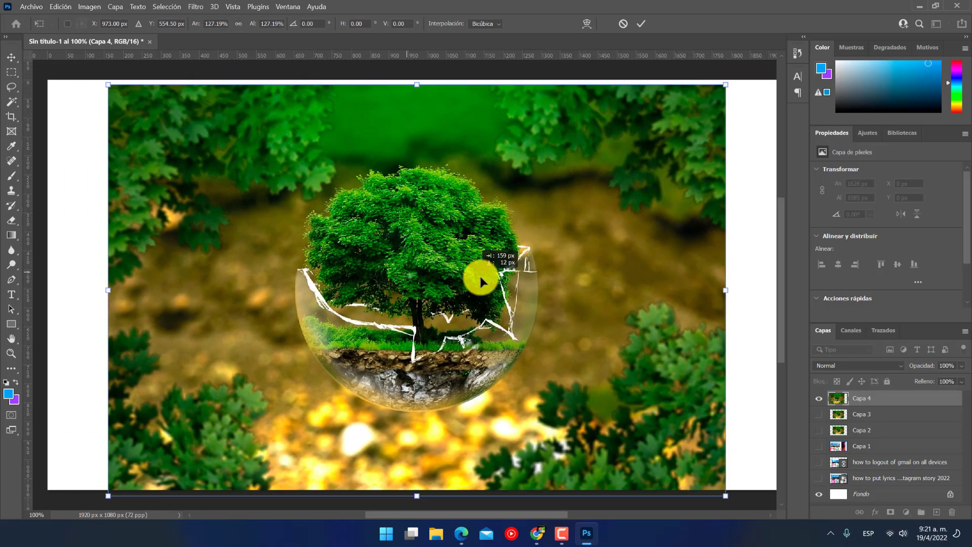